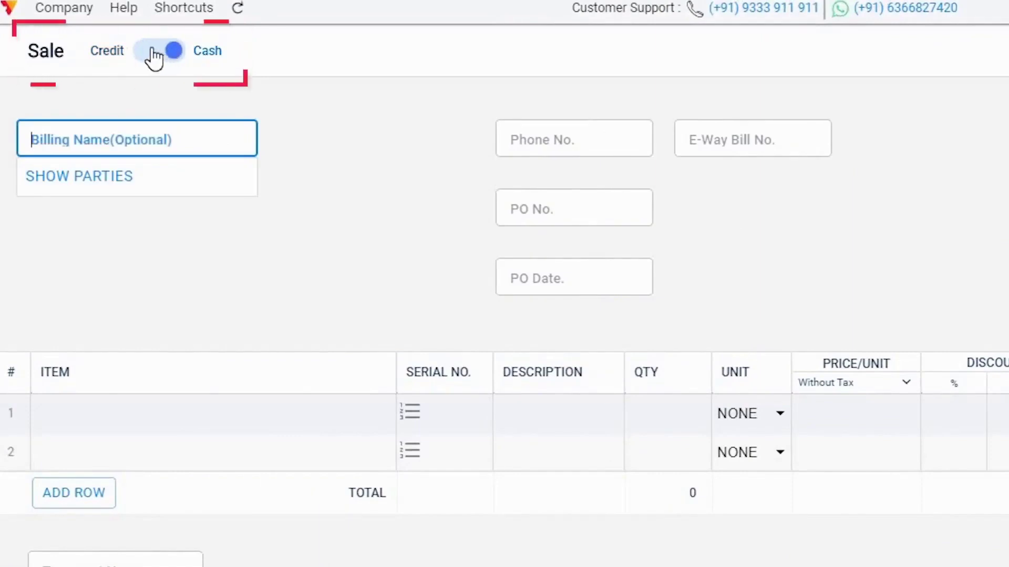
- Switch the sale from cash to credit and select an existing customer from the party list
click(153, 55)
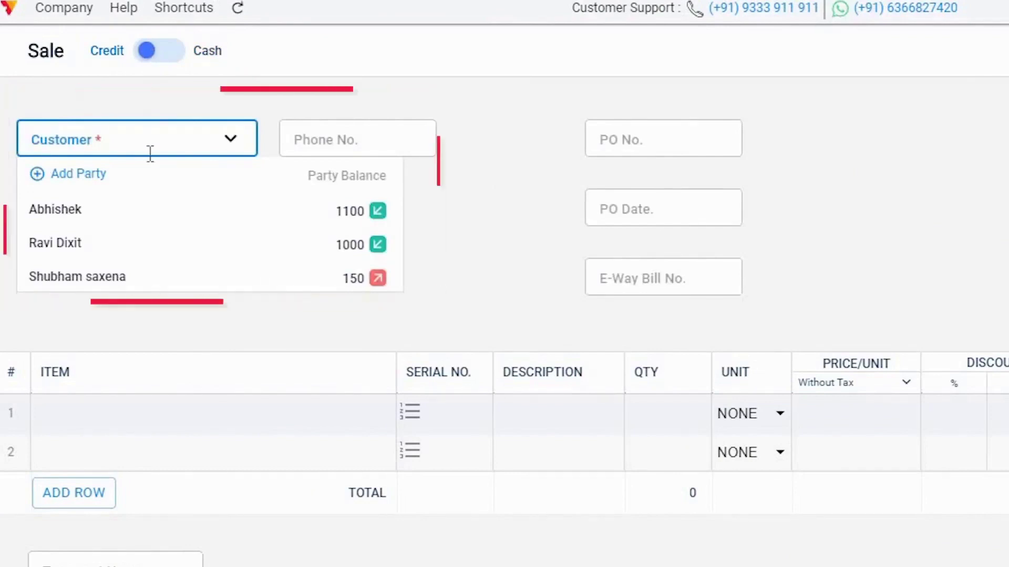
click(144, 249)
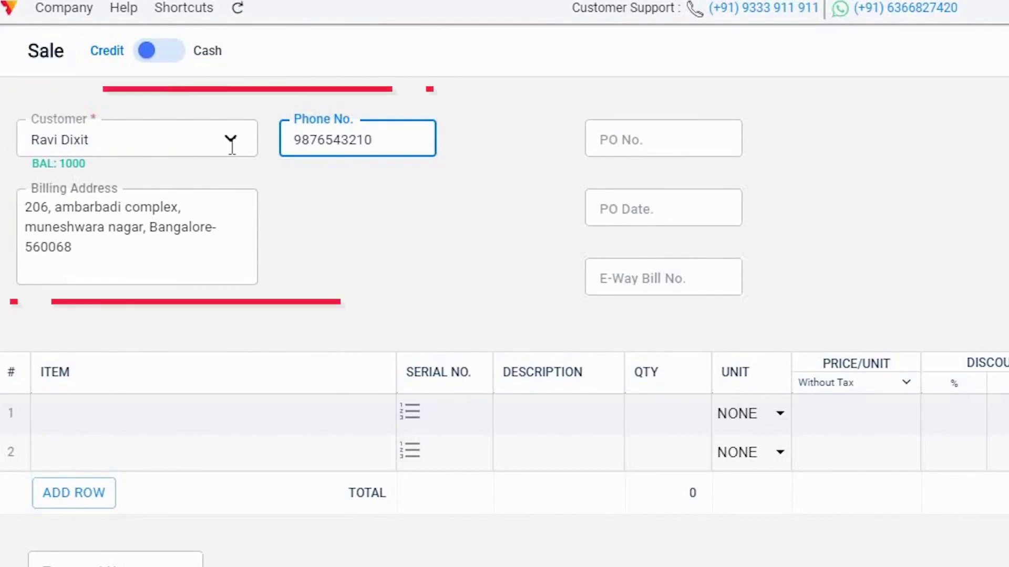
click(231, 139)
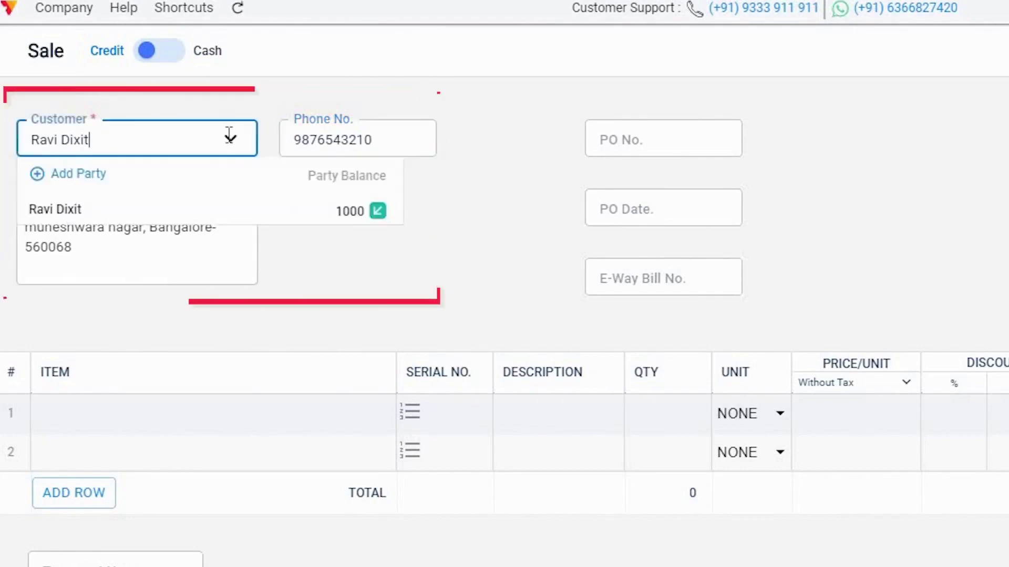
click(169, 205)
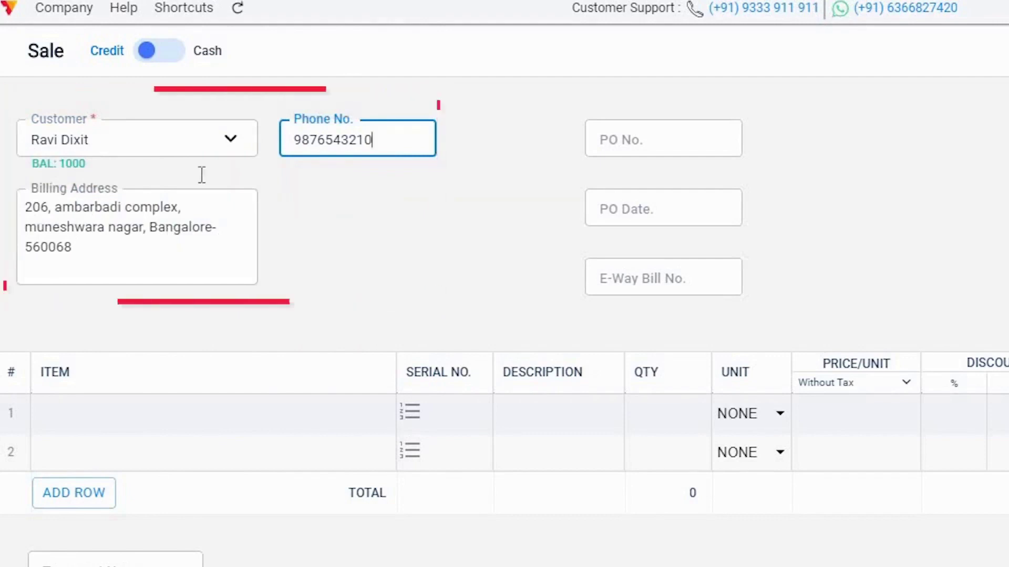
- Replace the selected customer with a new customer's name, and fill in the customer's phone number and billing address
click(163, 141)
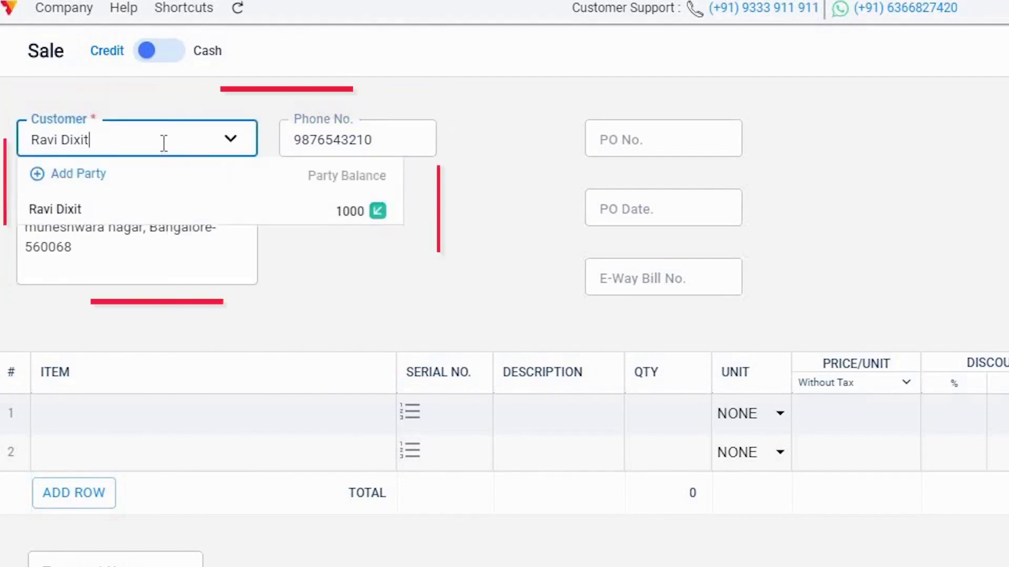
drag(158, 142, 12, 143)
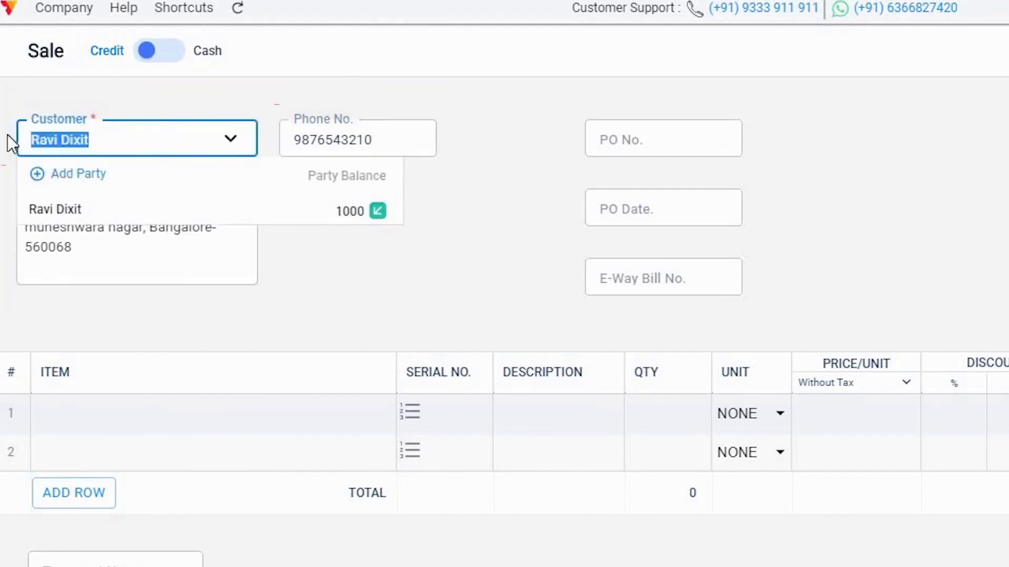
text(anupama)
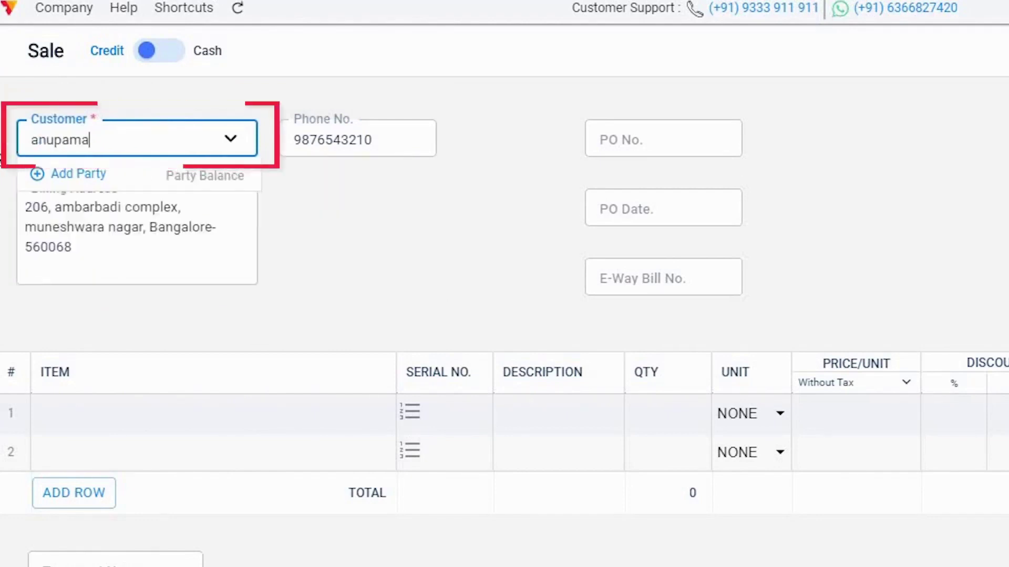
key(Tab)
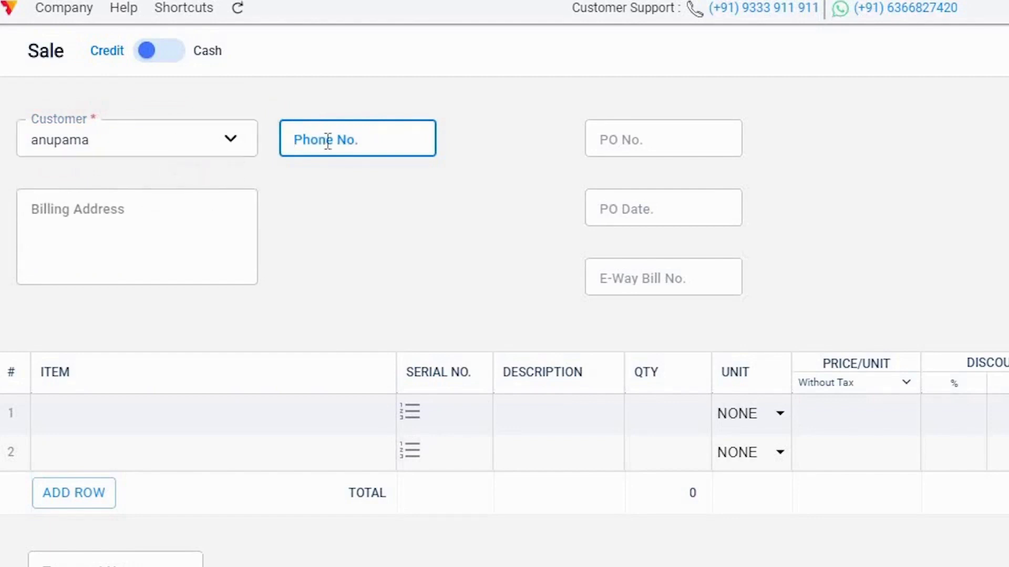
text(9876543210)
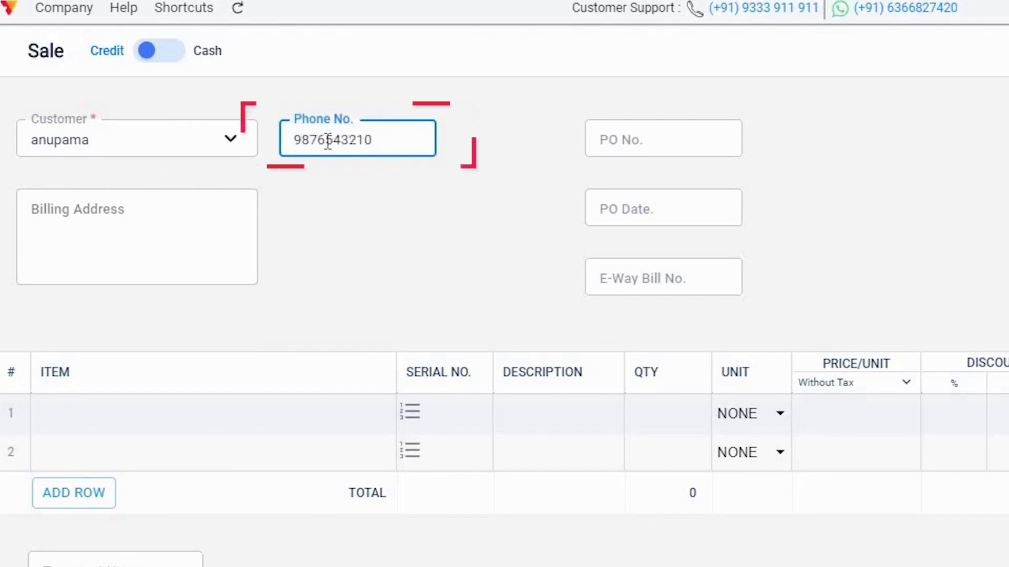
click(139, 217)
text(Bangalore)
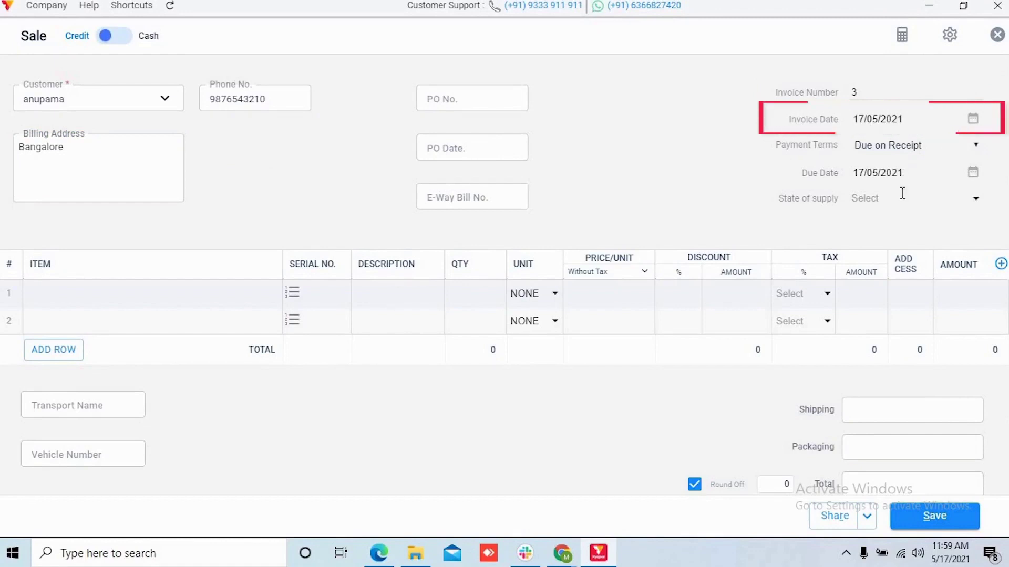
- Set the invoice's state of supply to Andhra Pradesh
click(969, 198)
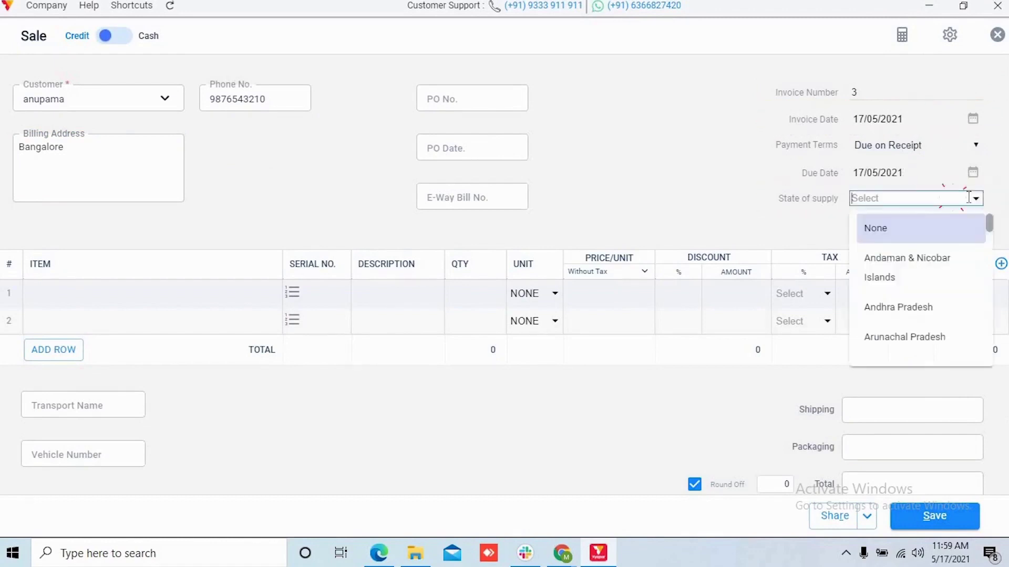
click(886, 309)
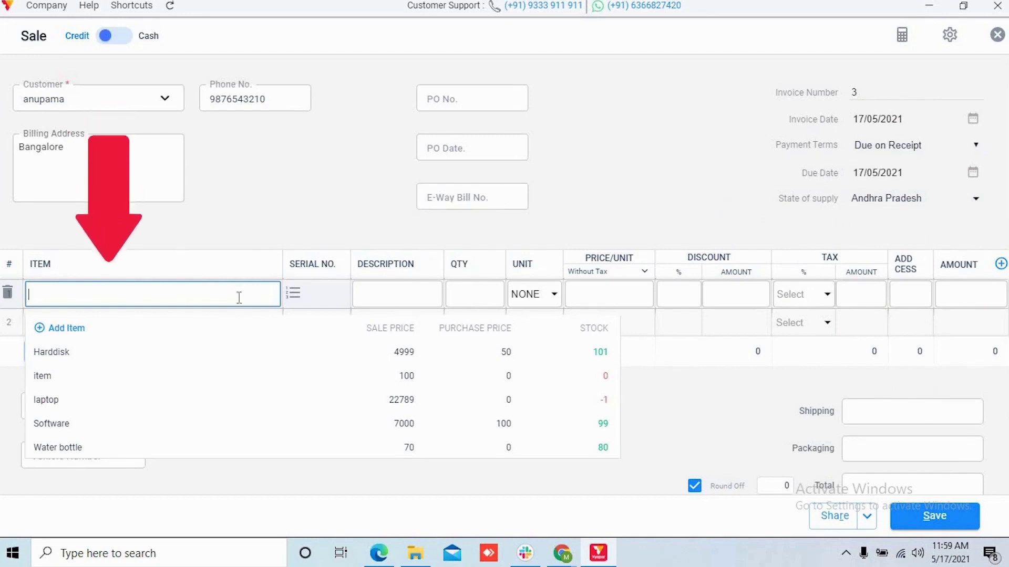
- Add laptop, Software and Water bottle to the first three item rows of the sale
click(200, 411)
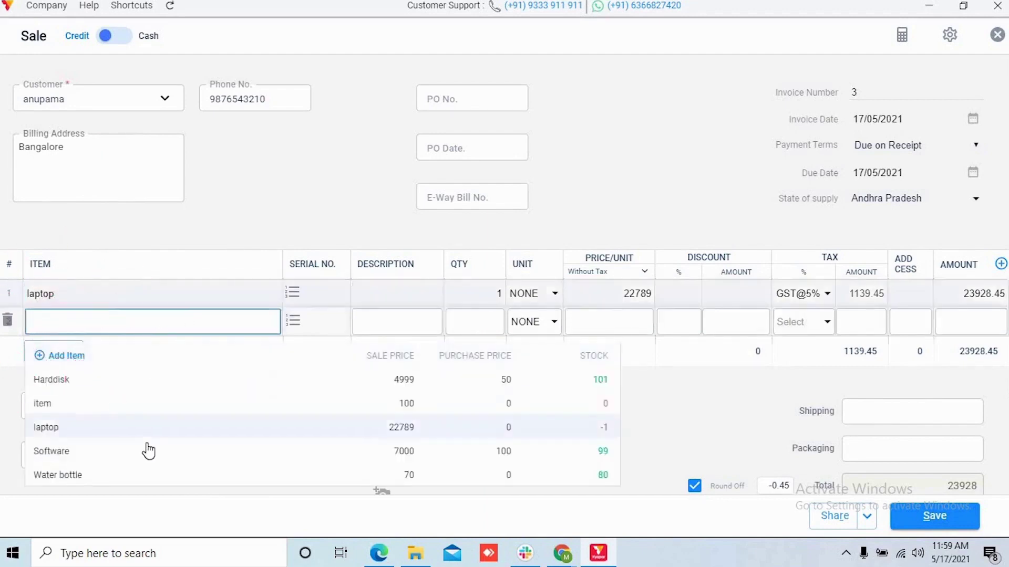
click(151, 449)
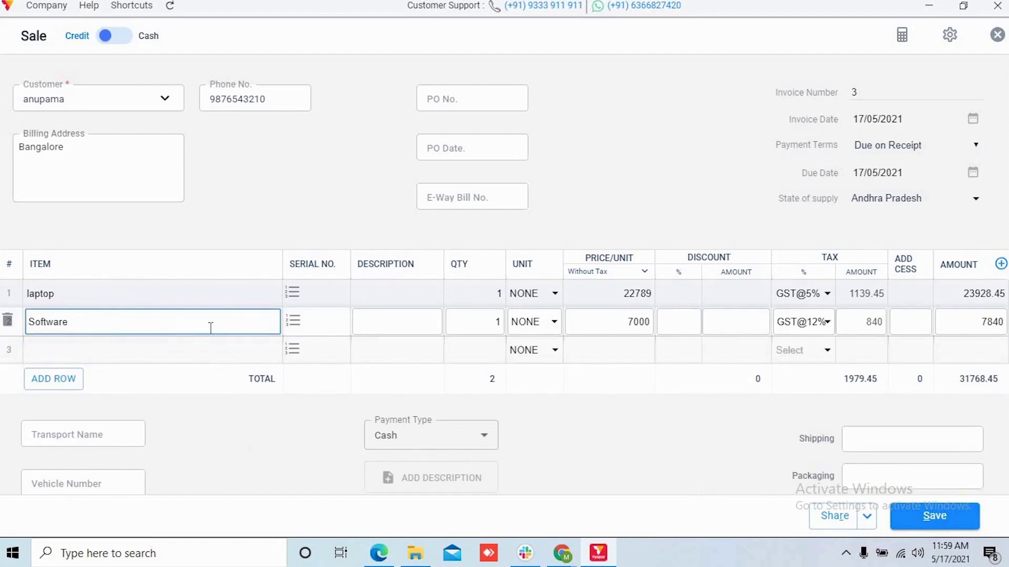
click(183, 351)
click(182, 500)
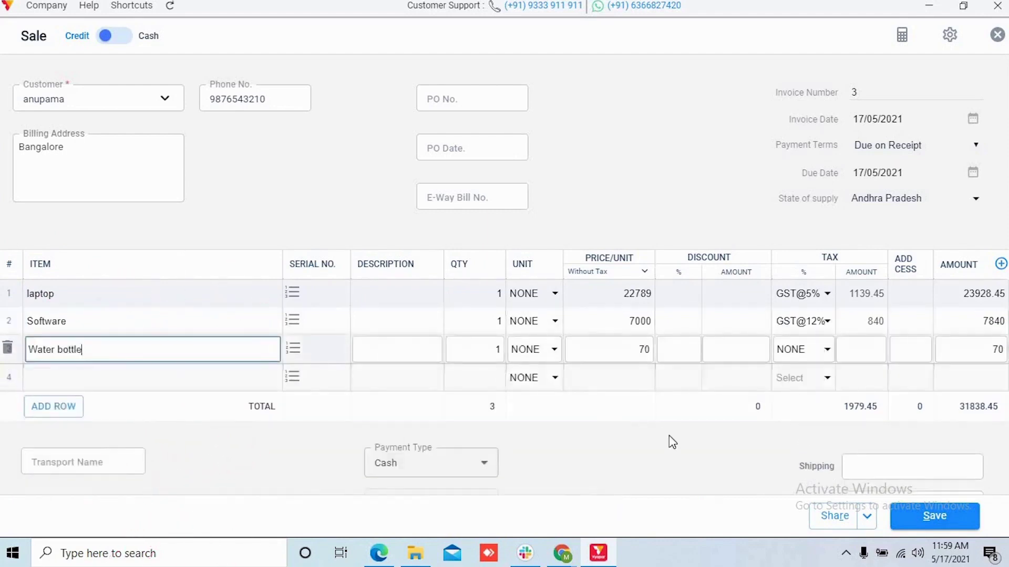
- Choose Cash as the payment type and add an empty description box to the sale
scroll(671, 442, down, 3)
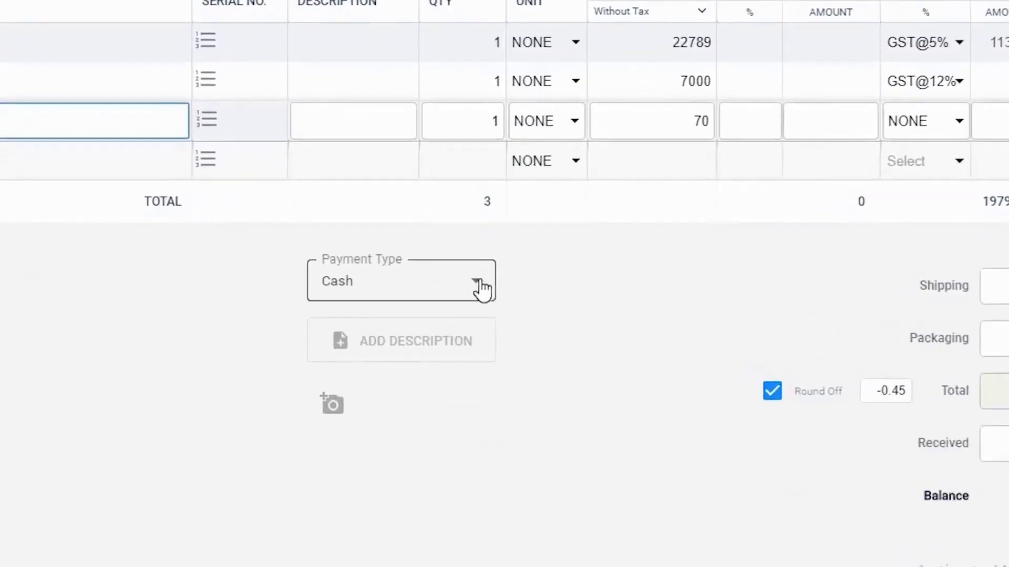
click(485, 345)
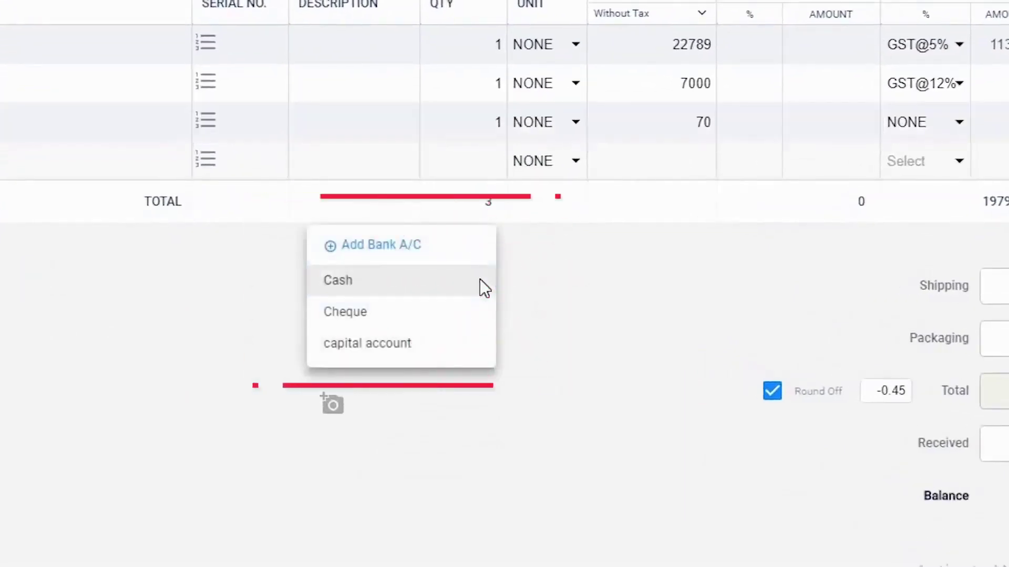
click(519, 280)
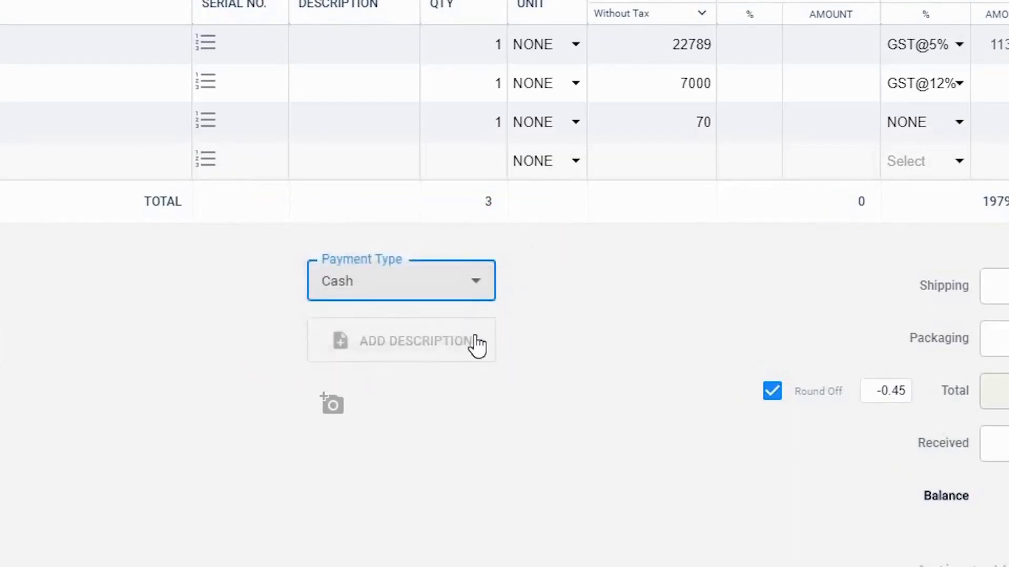
click(341, 355)
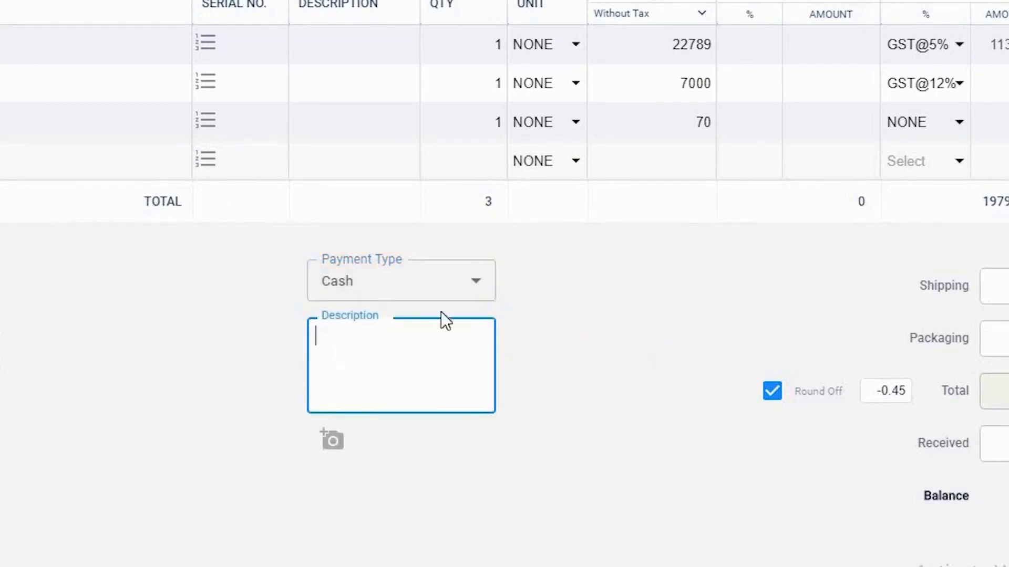
- Open the sale's image picker and cancel it, and turn Round Off off and back on
click(342, 463)
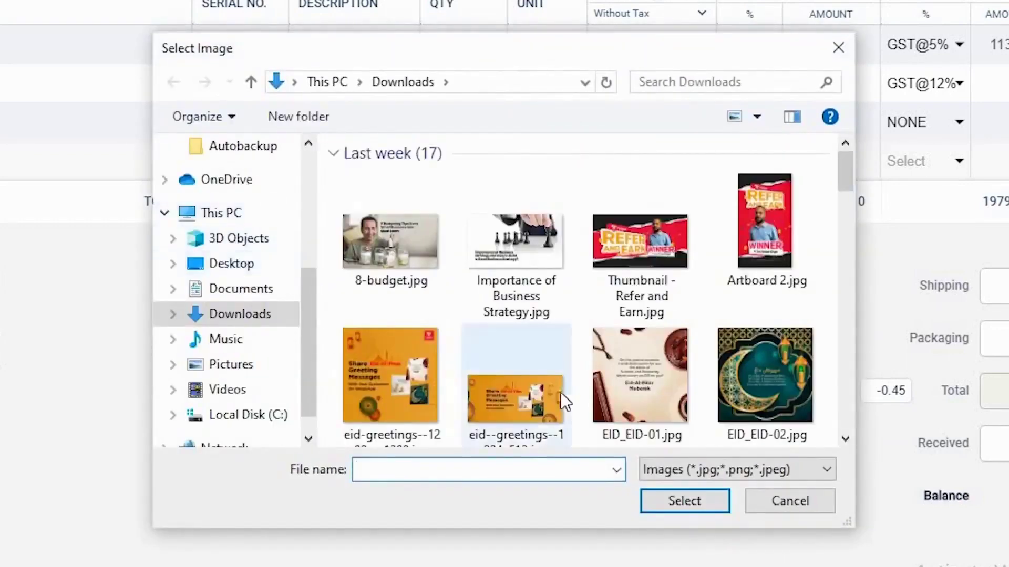
click(765, 507)
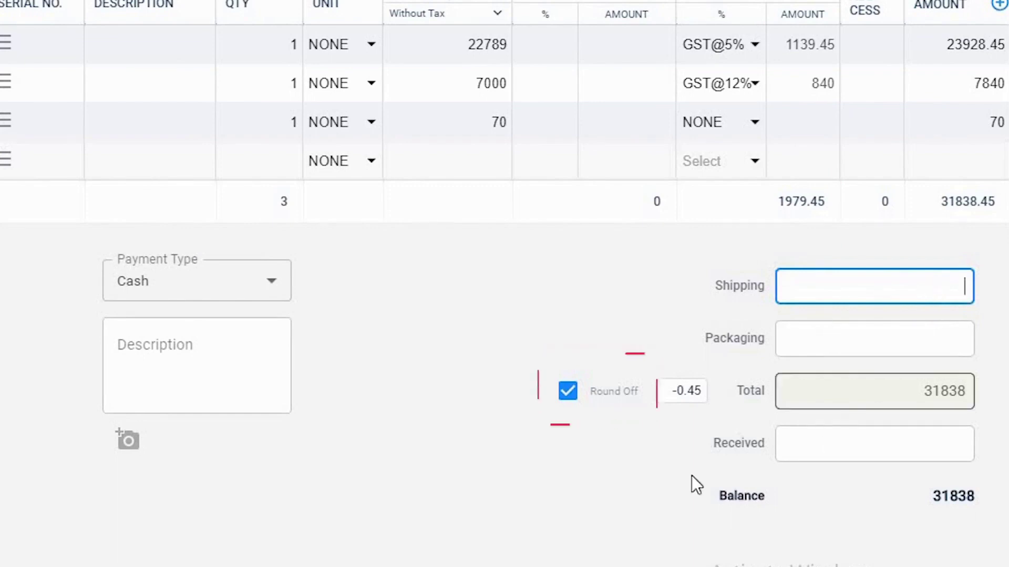
click(566, 403)
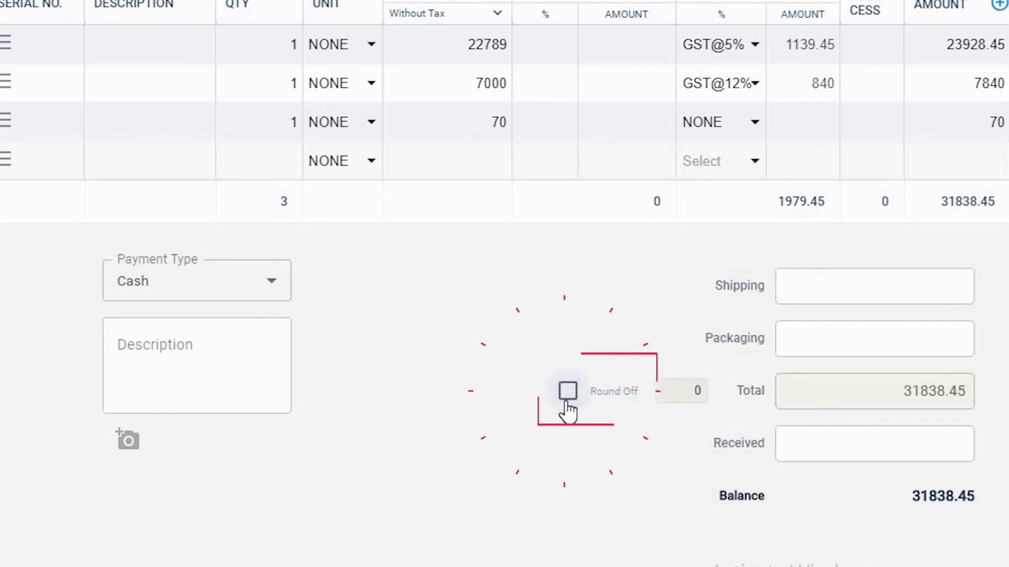
click(565, 402)
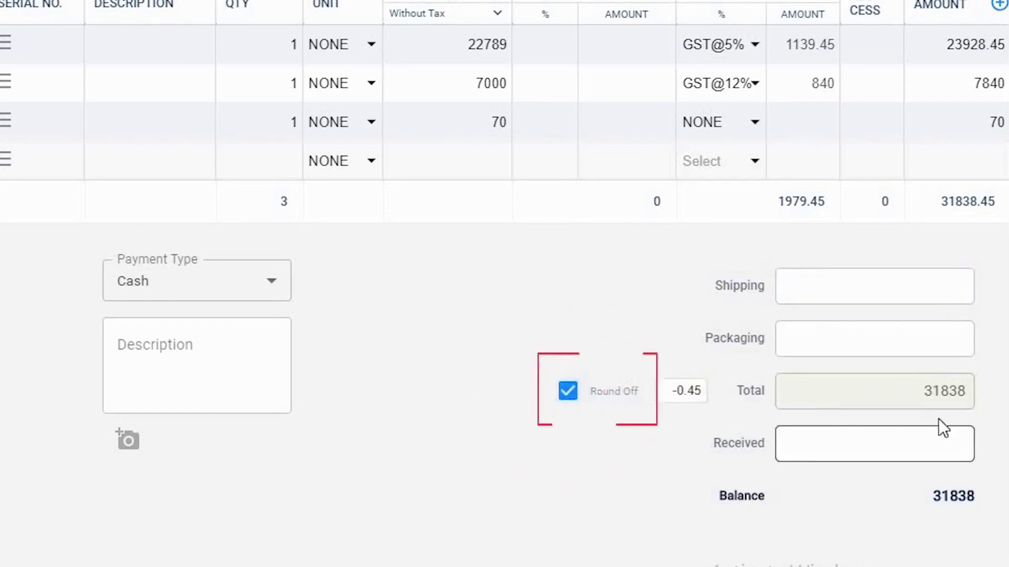
- Record 15000 as the received amount and save the sale, continuing despite the insufficient laptop stock
click(955, 446)
text(15000)
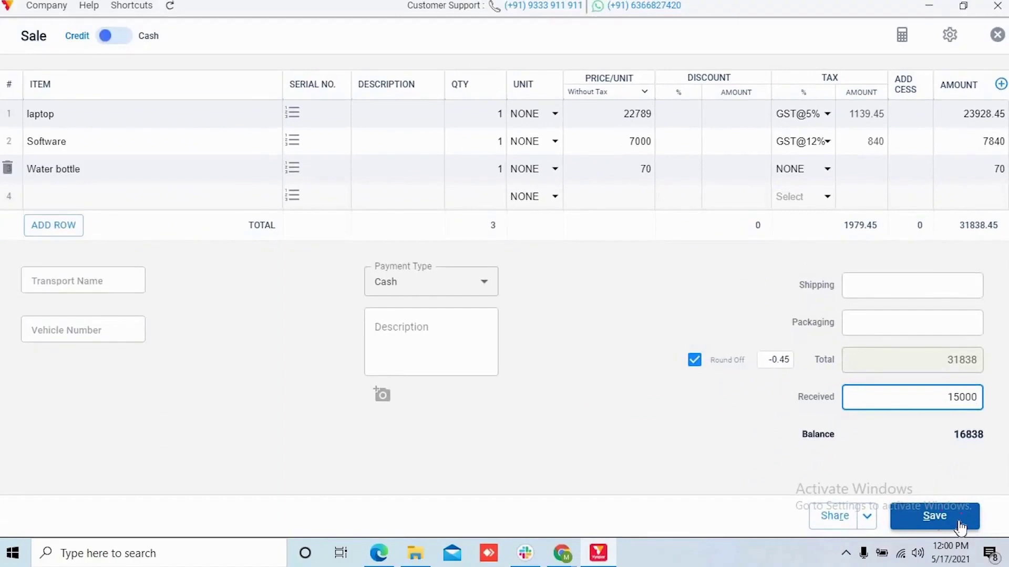
click(960, 525)
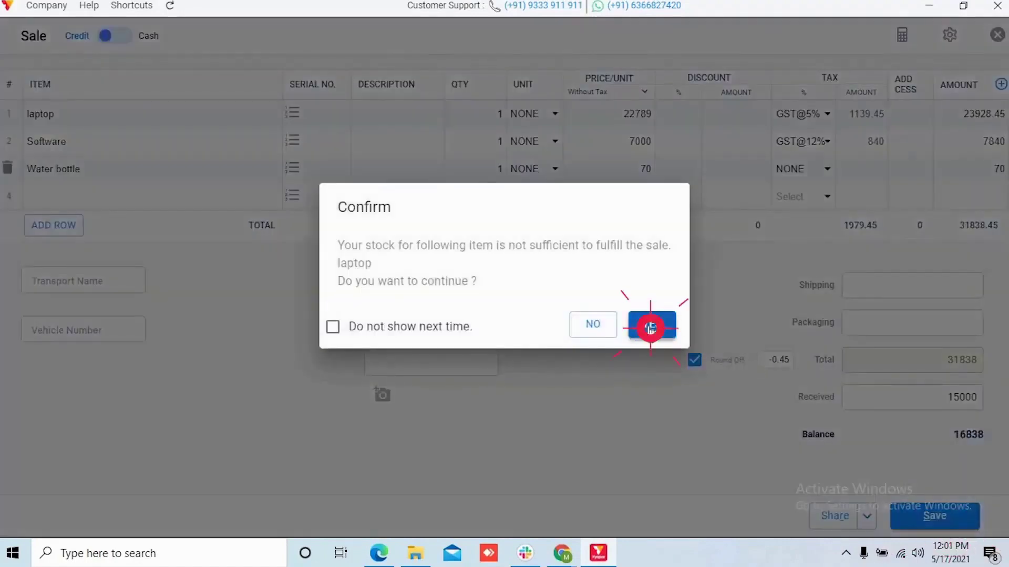
click(650, 329)
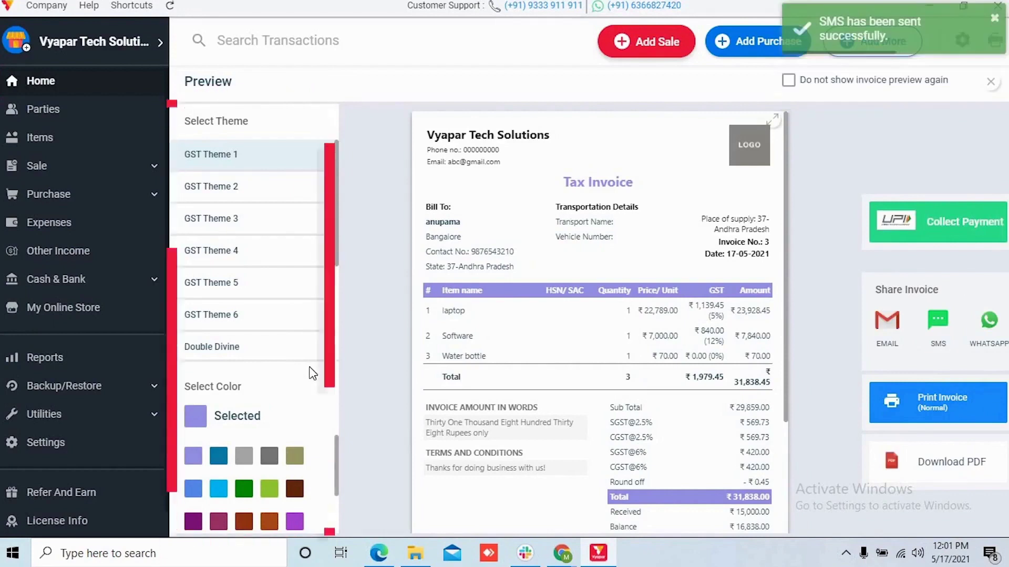
- Change the invoice theme colour to light green in the preview
click(269, 488)
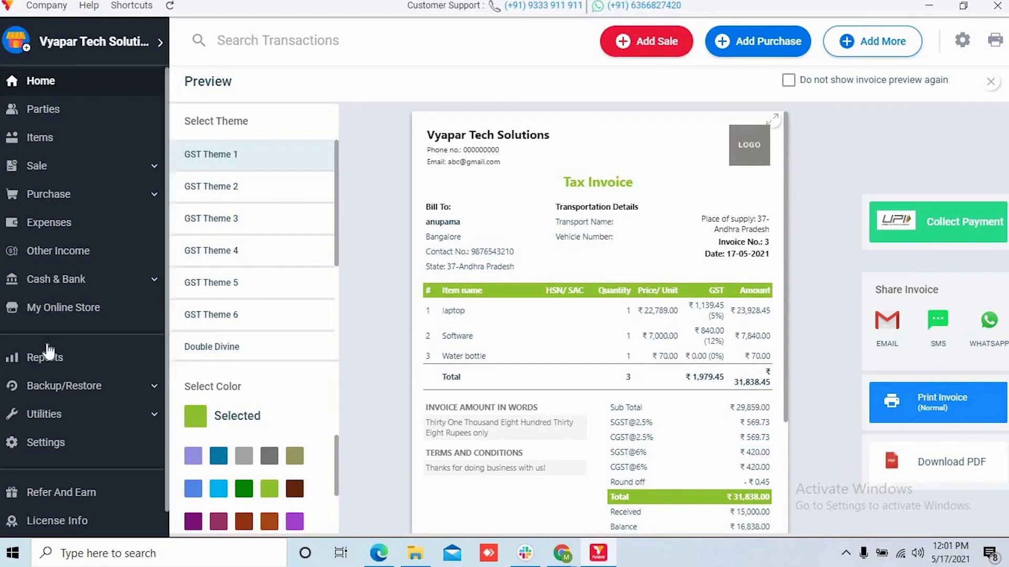
- Open the Sale transaction report and view its sales graph by week, month and year
click(102, 363)
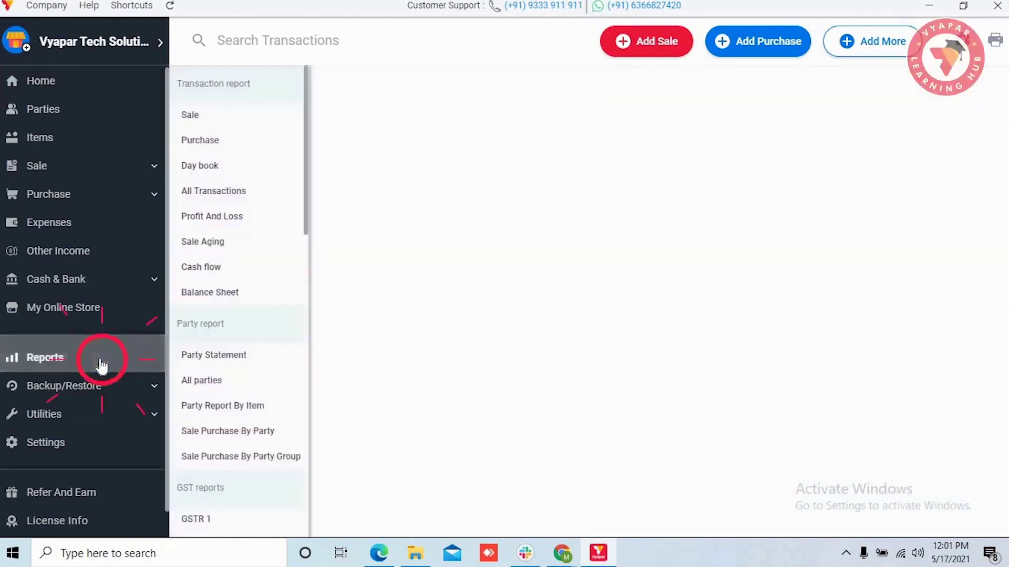
click(219, 120)
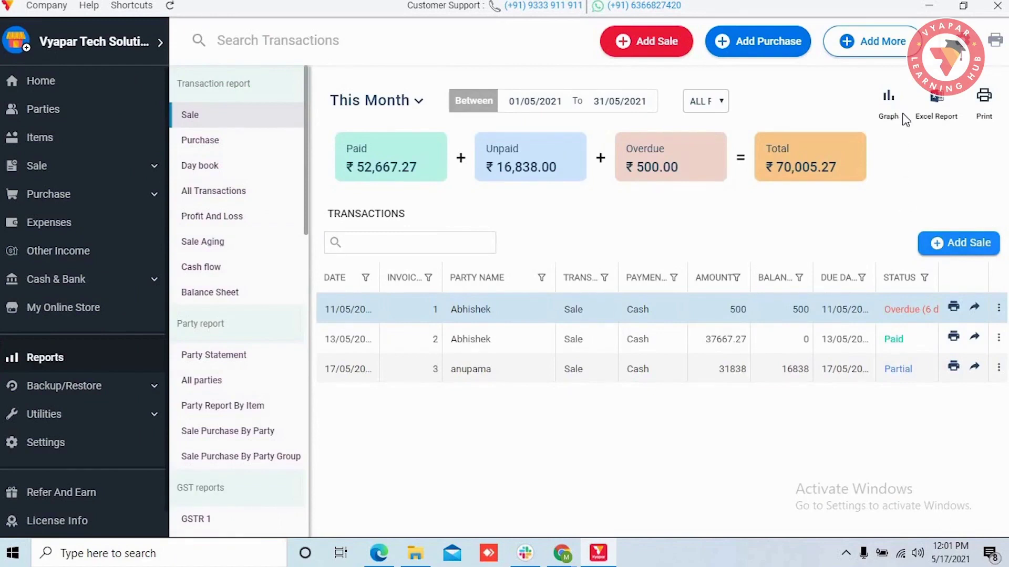
click(889, 103)
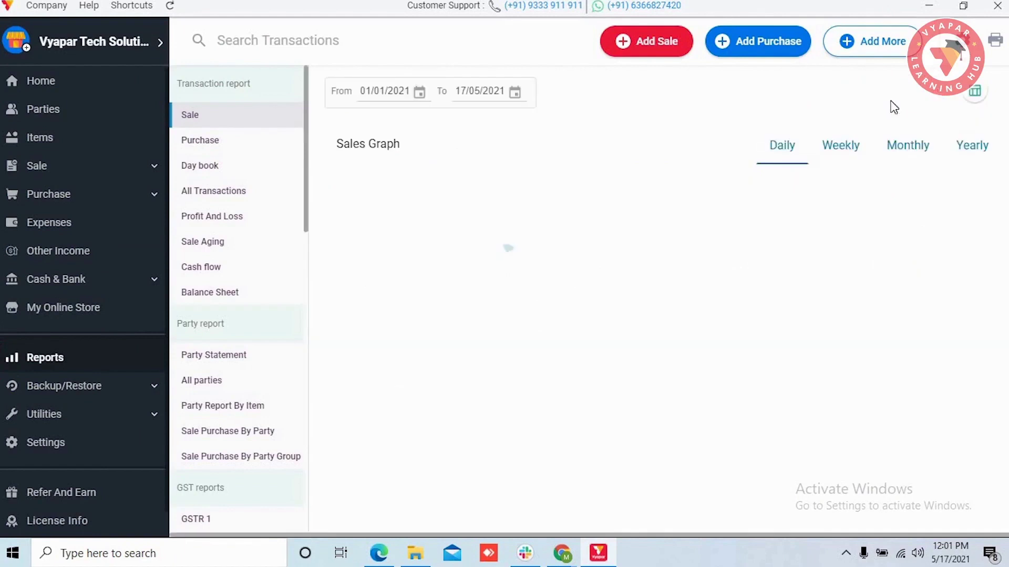
click(835, 169)
click(897, 160)
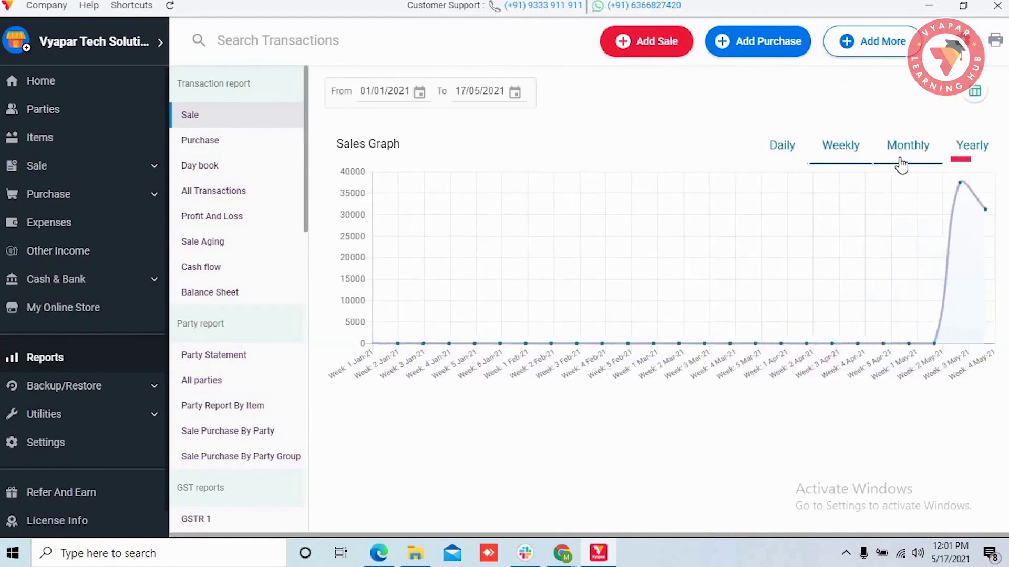
click(973, 162)
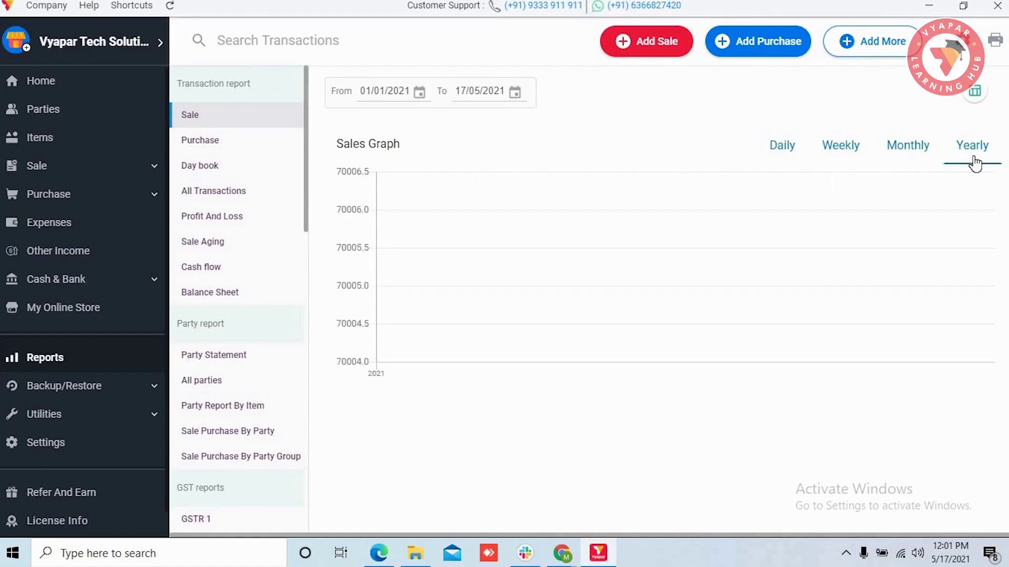
- Open the list of further sale, purchase and other transaction types that can be added
click(889, 53)
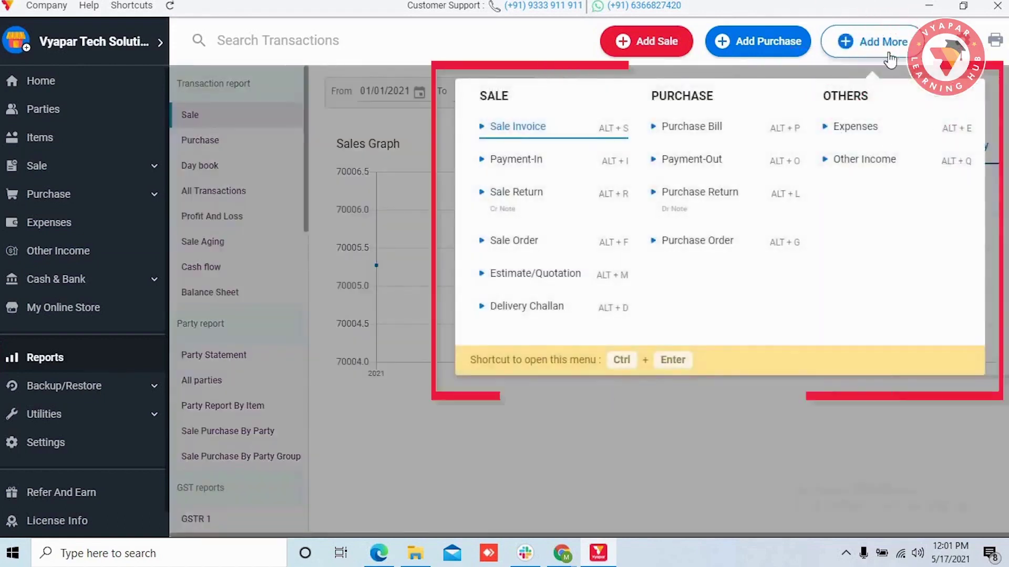